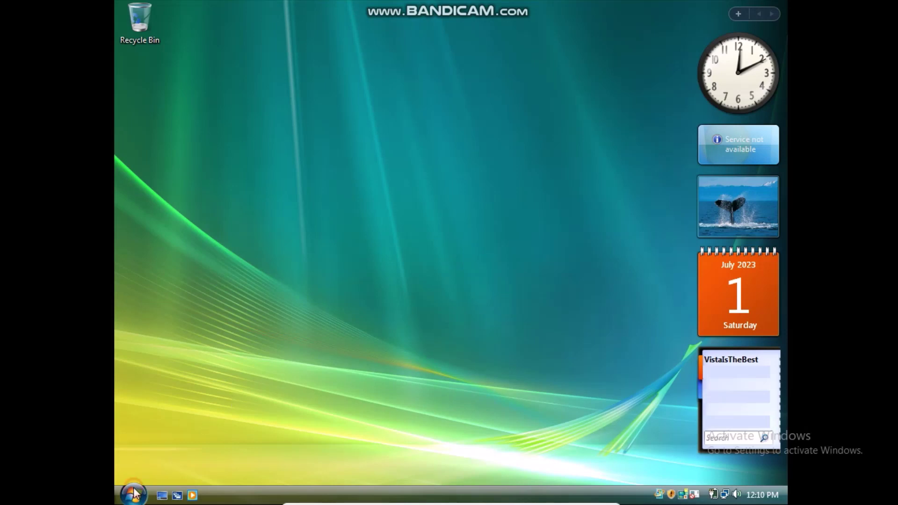
# - Run winver from Start Search to show the About Windows version dialog
pyautogui.click(133, 495)
pyautogui.write('run')
pyautogui.press('Return')
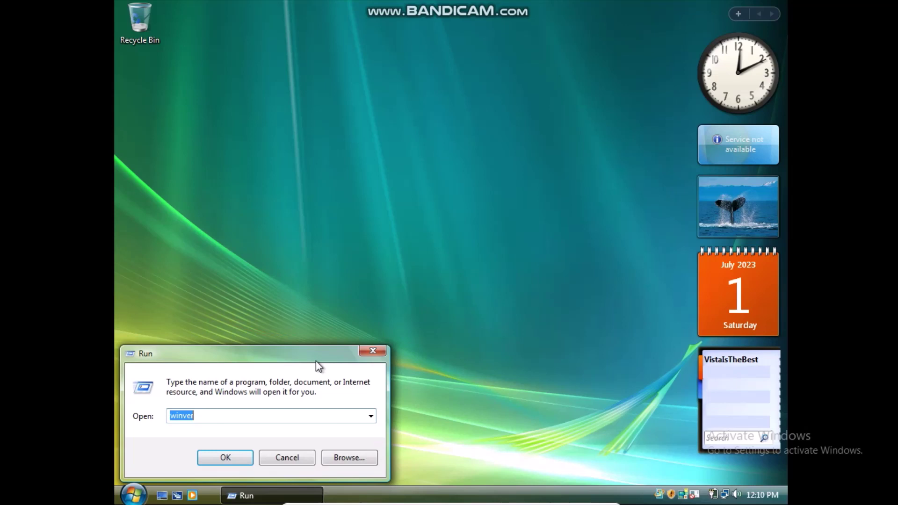
pyautogui.press('Return')
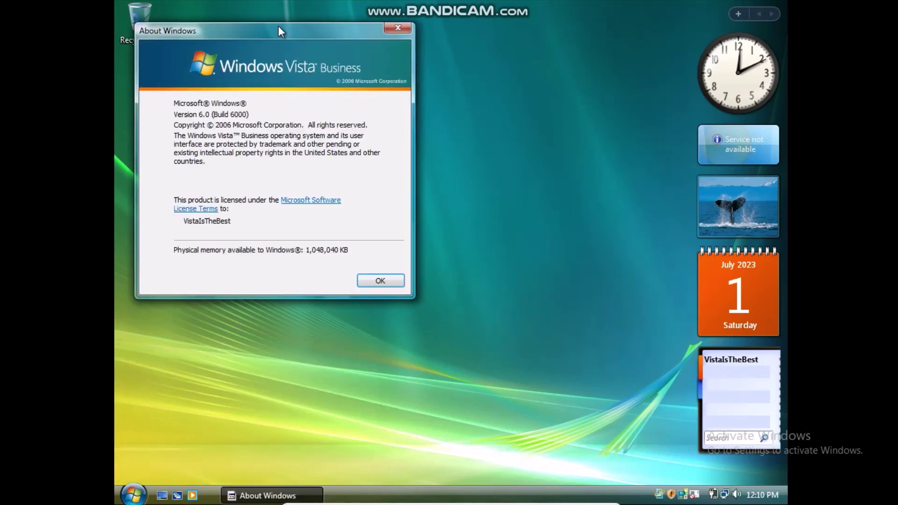
pyautogui.moveTo(279, 26)
pyautogui.mouseDown()
pyautogui.moveTo(398, 98)
pyautogui.moveTo(449, 115)
pyautogui.mouseUp()
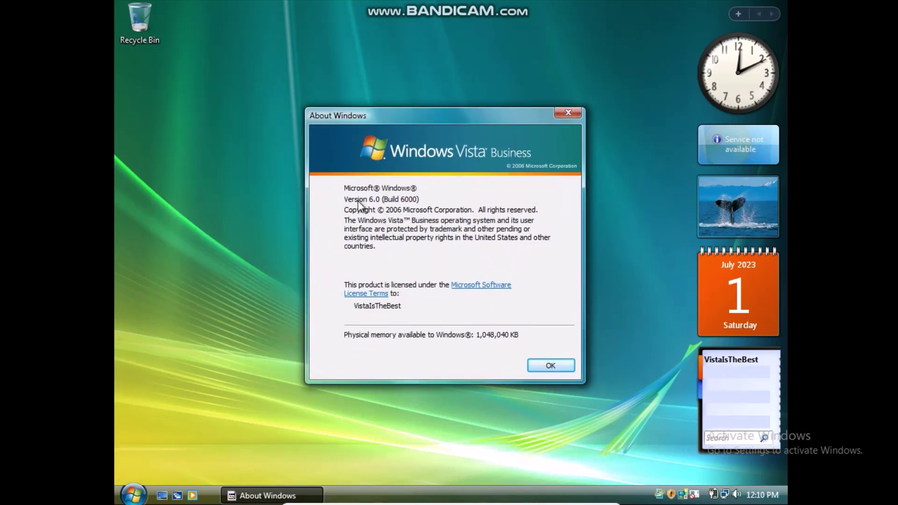
# - Close About Windows and launch msconfig from the Start Search results
pyautogui.click(544, 367)
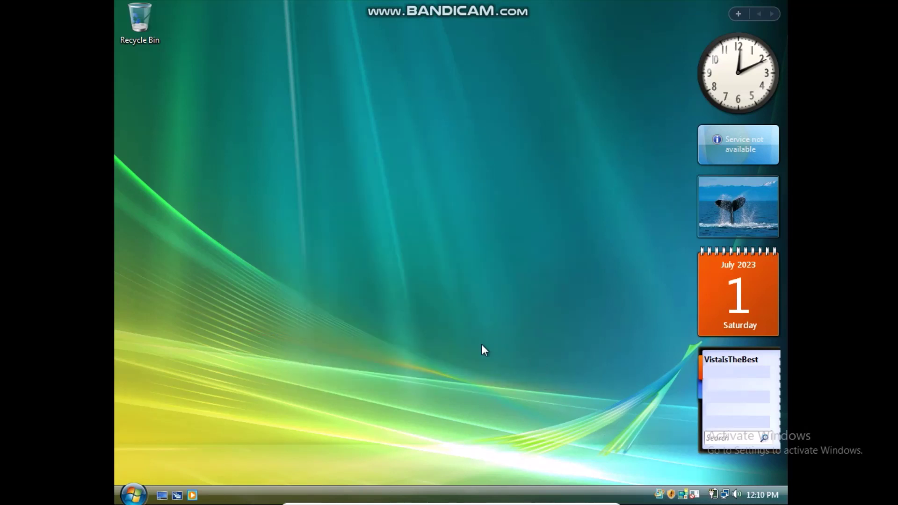
pyautogui.click(133, 495)
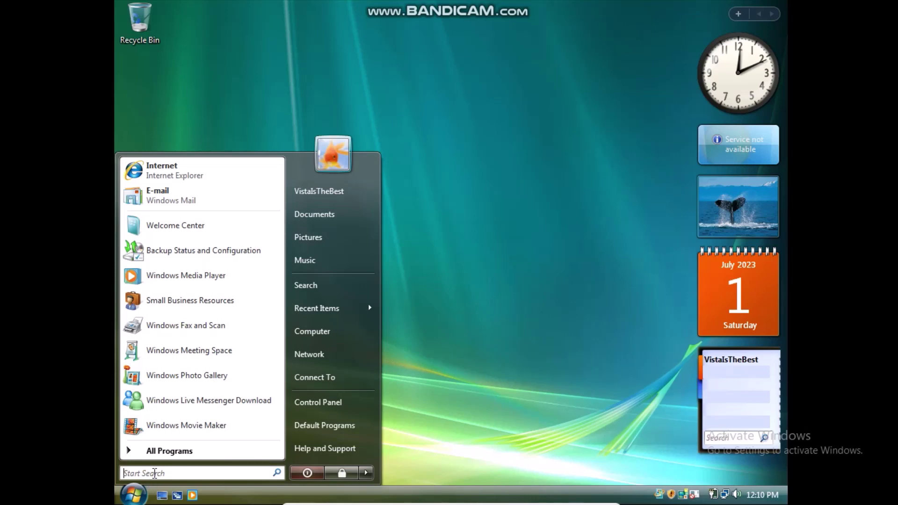
pyautogui.write('msco')
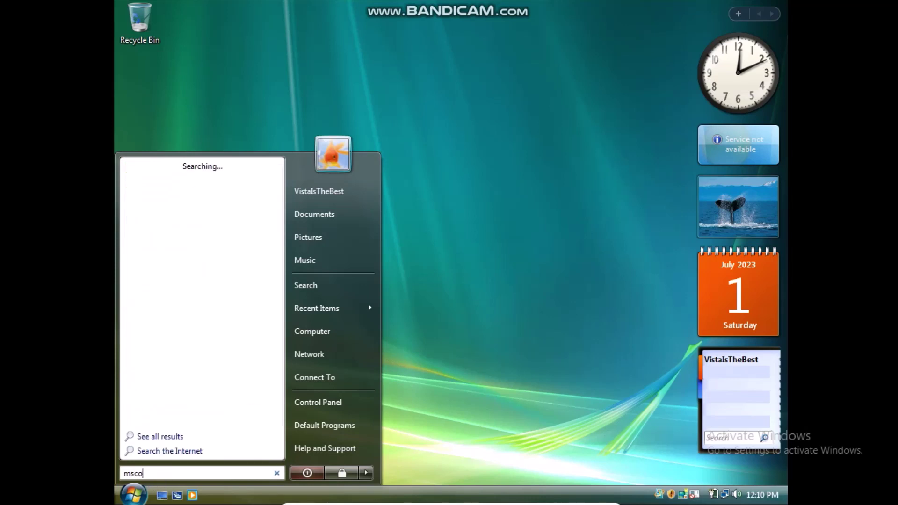
pyautogui.write('nfig')
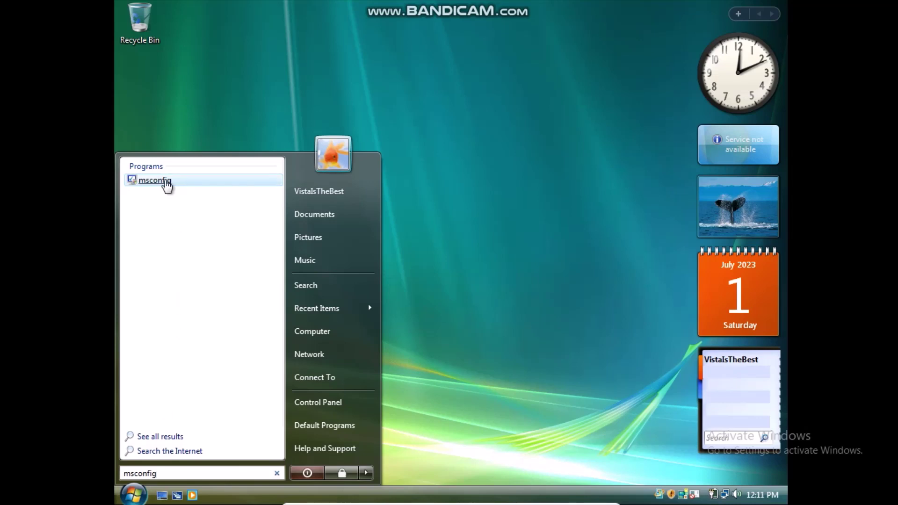
pyautogui.click(154, 181)
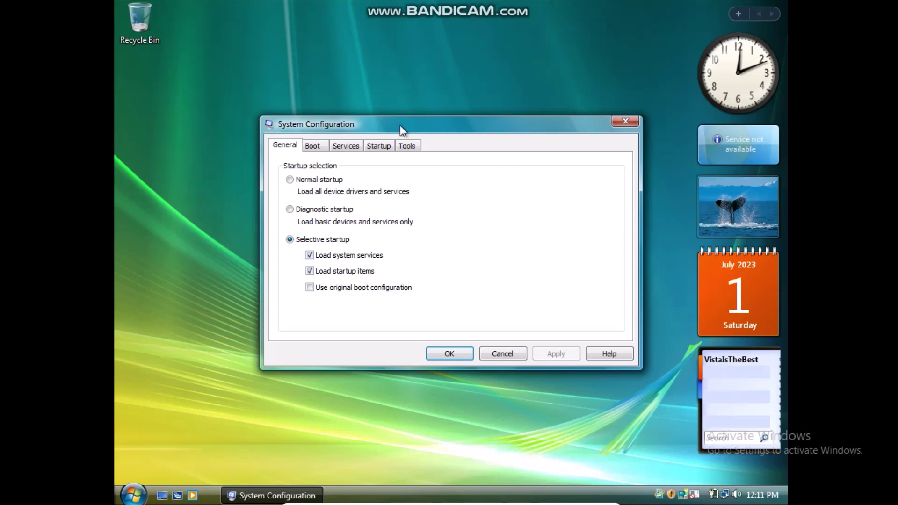
# - Tick No GUI boot on the Boot tab and confirm with OK
pyautogui.moveTo(402, 120); pyautogui.dragTo(399, 139)
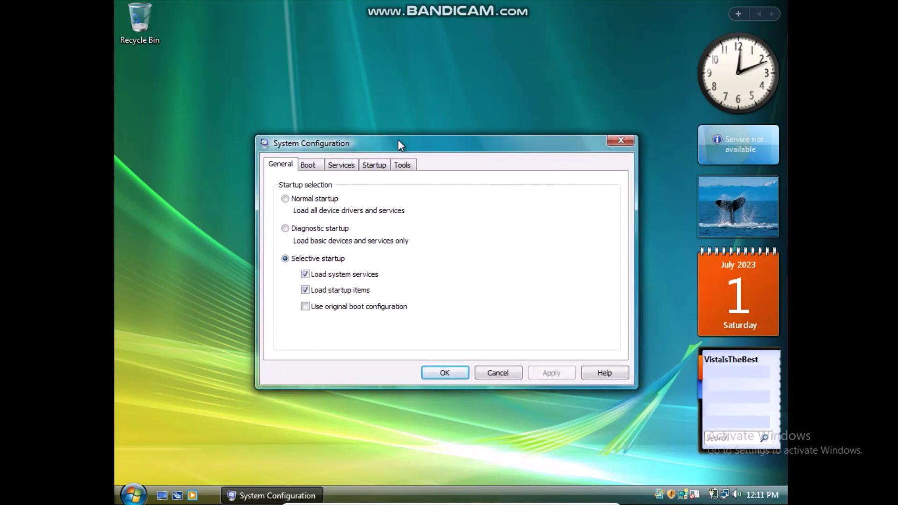
pyautogui.click(310, 165)
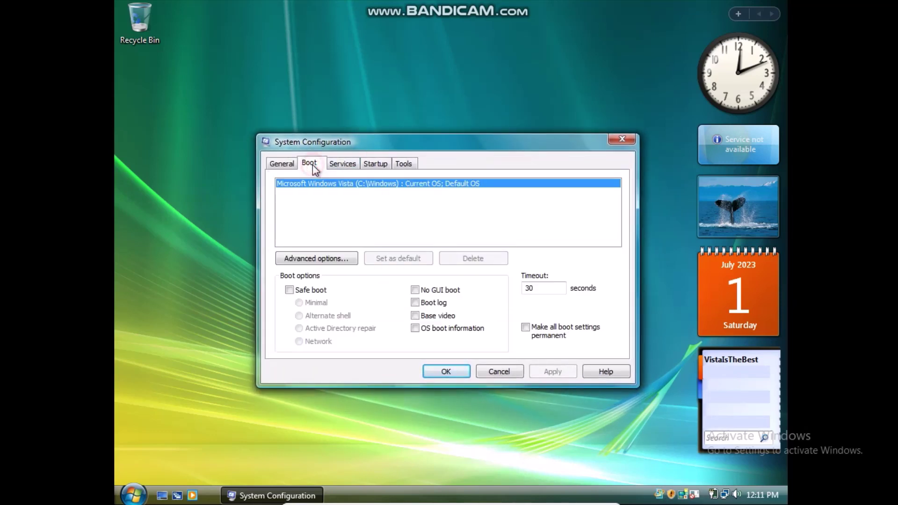
pyautogui.click(415, 290)
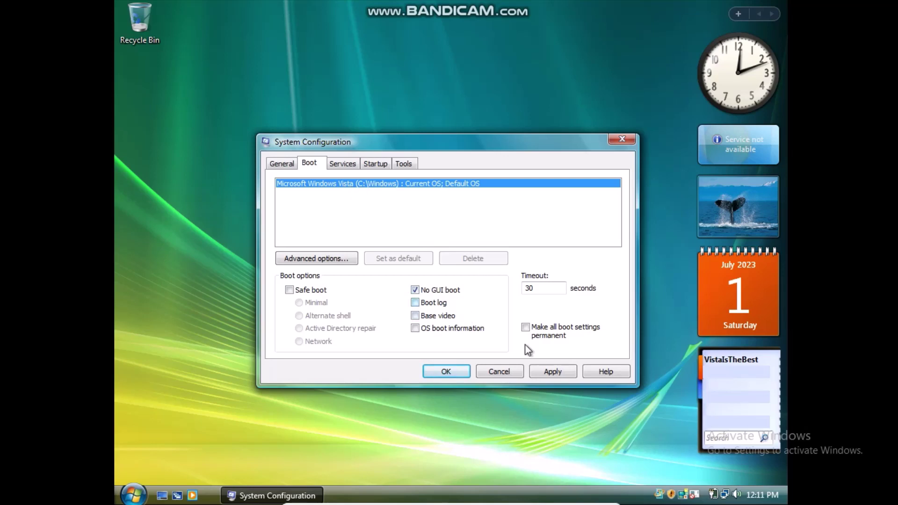
pyautogui.click(553, 371)
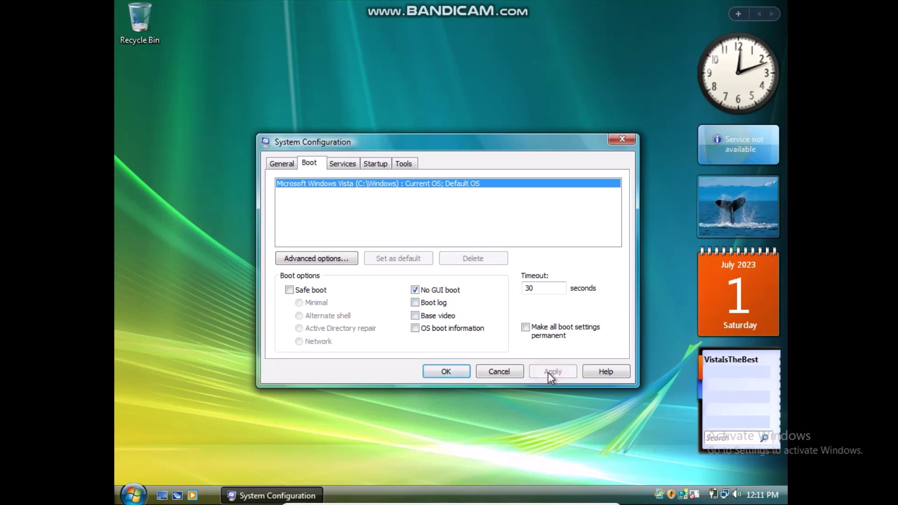
pyautogui.click(447, 371)
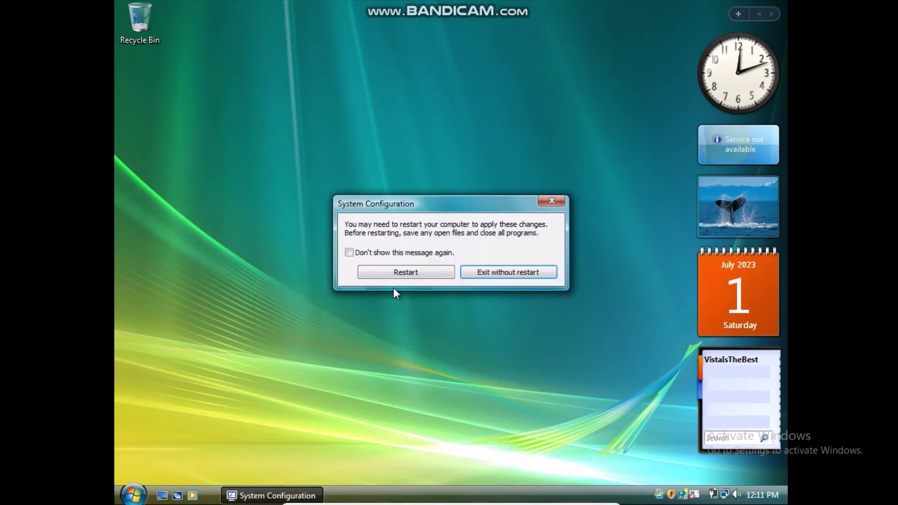
# - Choose Restart in the System Configuration prompt to reboot with No GUI boot
pyautogui.click(418, 274)
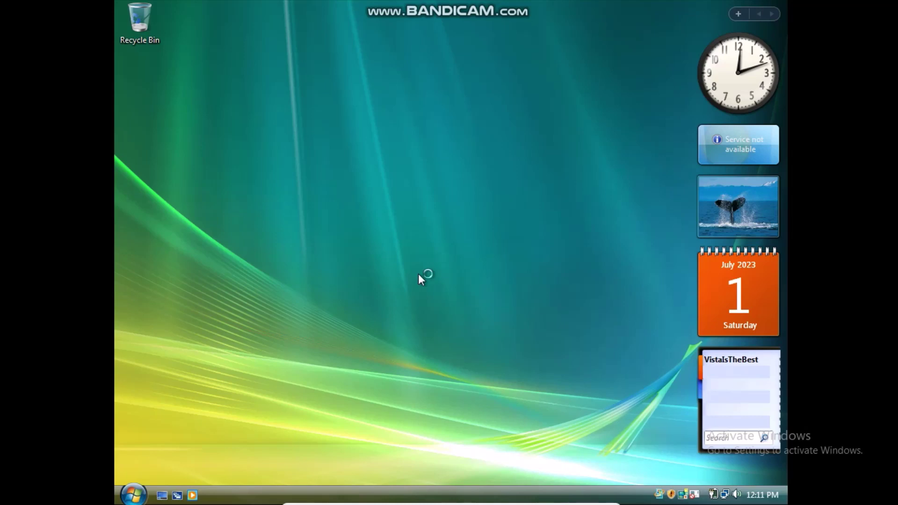